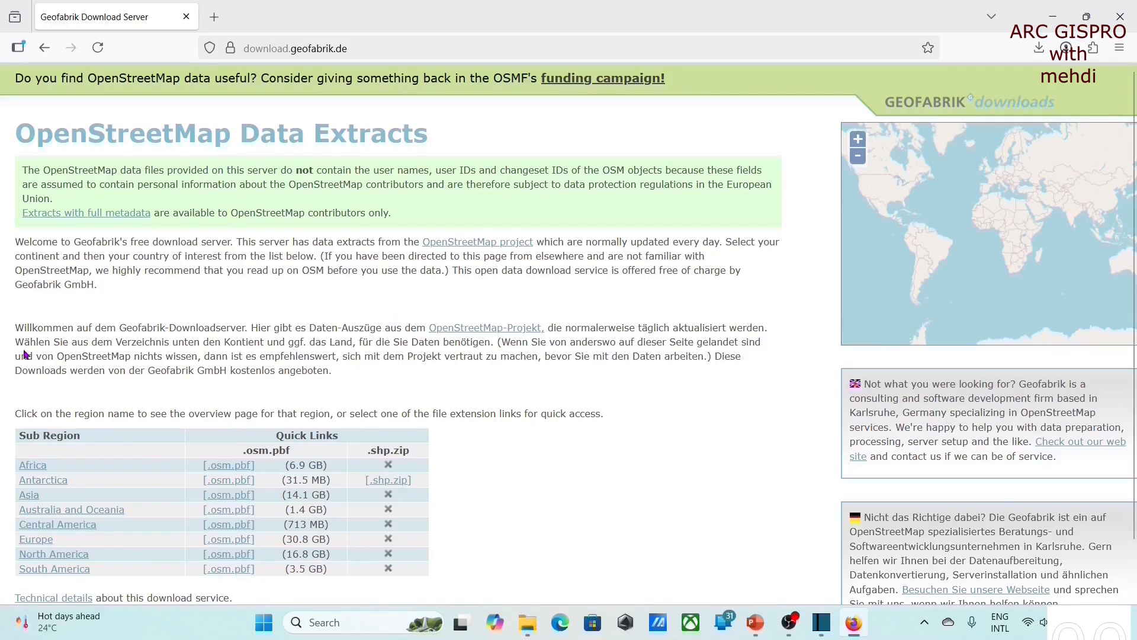
- Download the Iran shapefile extract (.shp.zip) from the Asia region page of the Geofabrik download server
{"action": "left_click", "coordinate": [30, 498]}
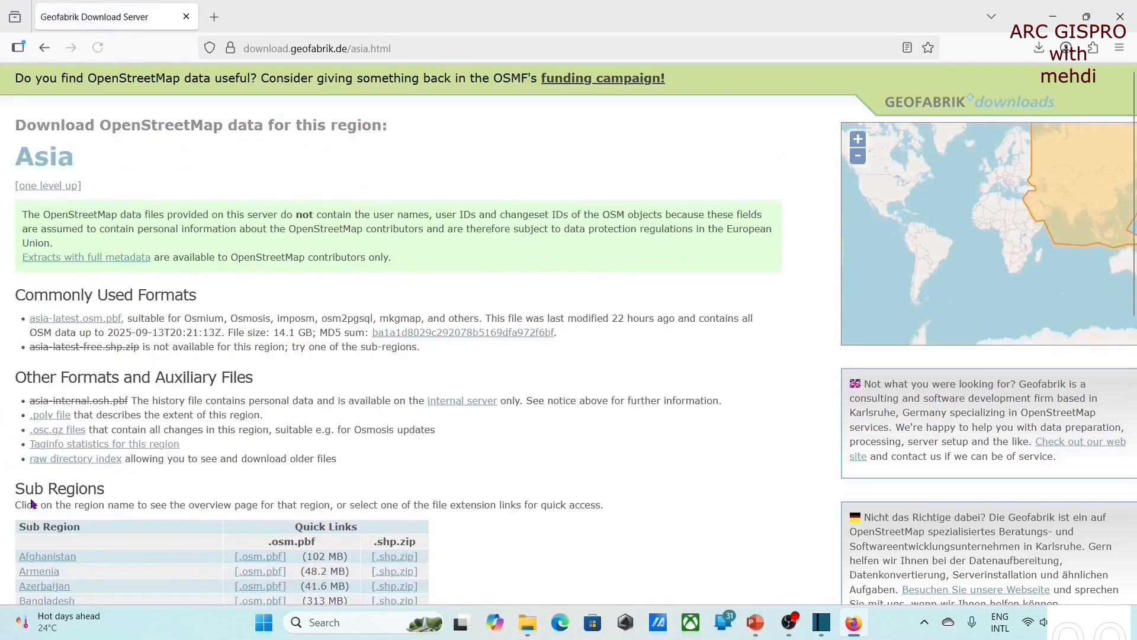
{"action": "scroll", "coordinate": [204, 354], "scroll_direction": "down", "scroll_amount": 5}
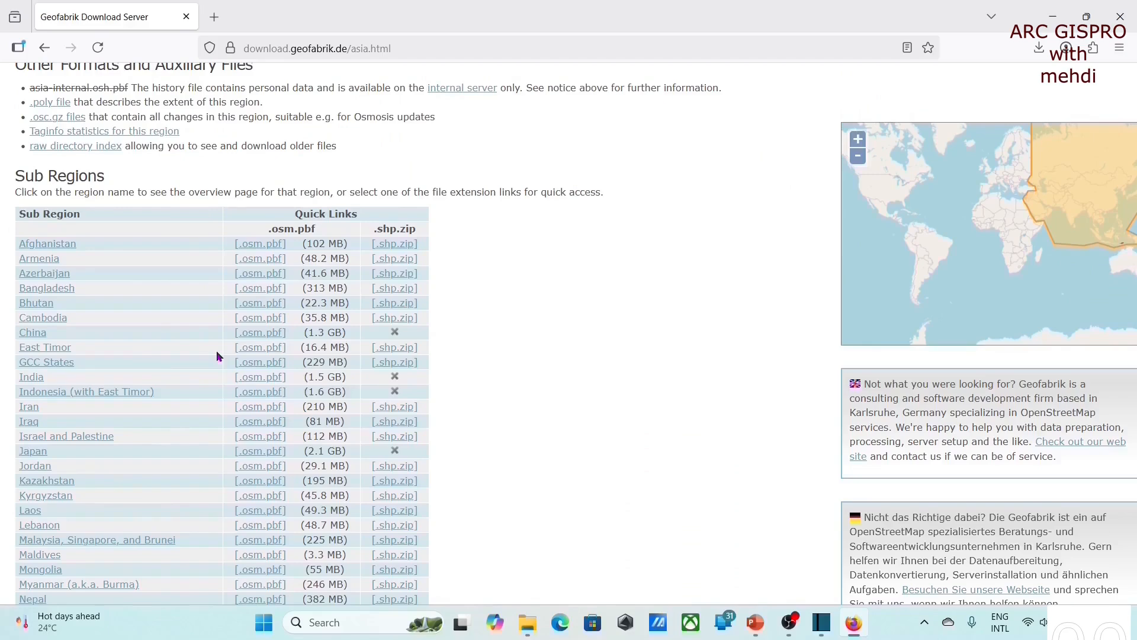
{"action": "scroll", "coordinate": [217, 356], "scroll_direction": "down", "scroll_amount": 2}
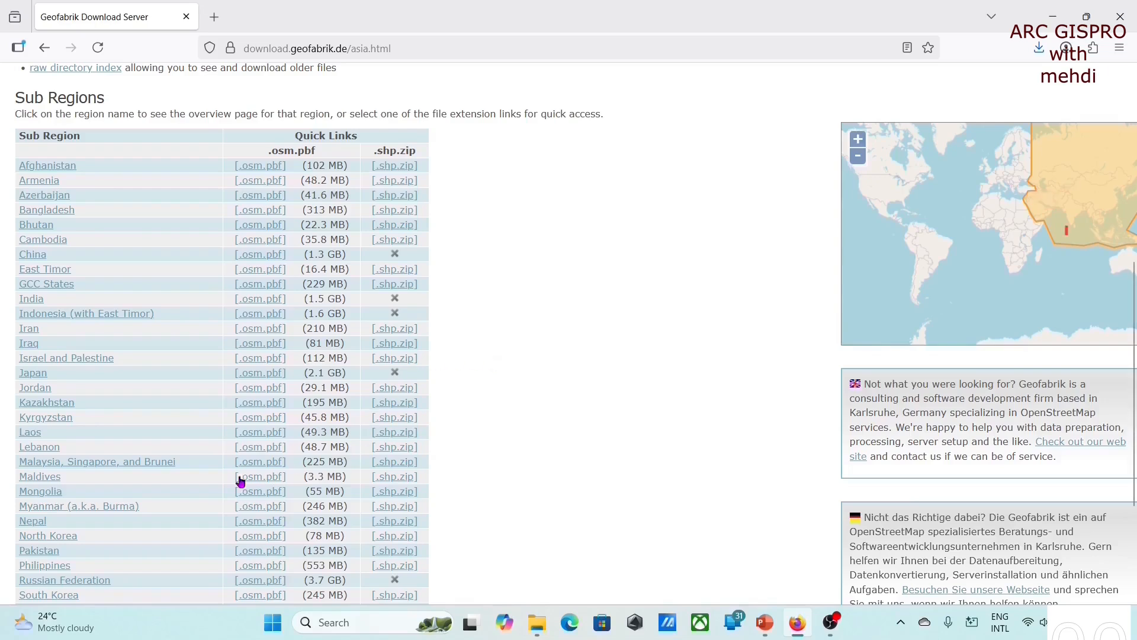
{"action": "left_click", "coordinate": [405, 335]}
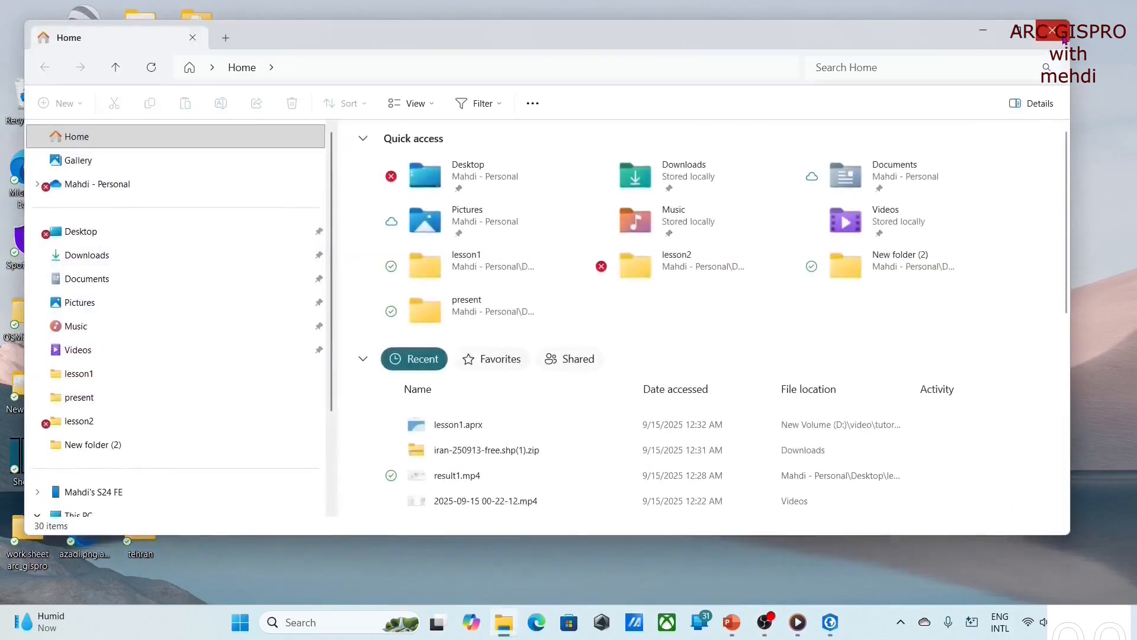
- Extract the downloaded iran-250913-free.shp(1).zip archive in Downloads into its own iran-250913-free.shp(1) folder
{"action": "left_click", "coordinate": [103, 260]}
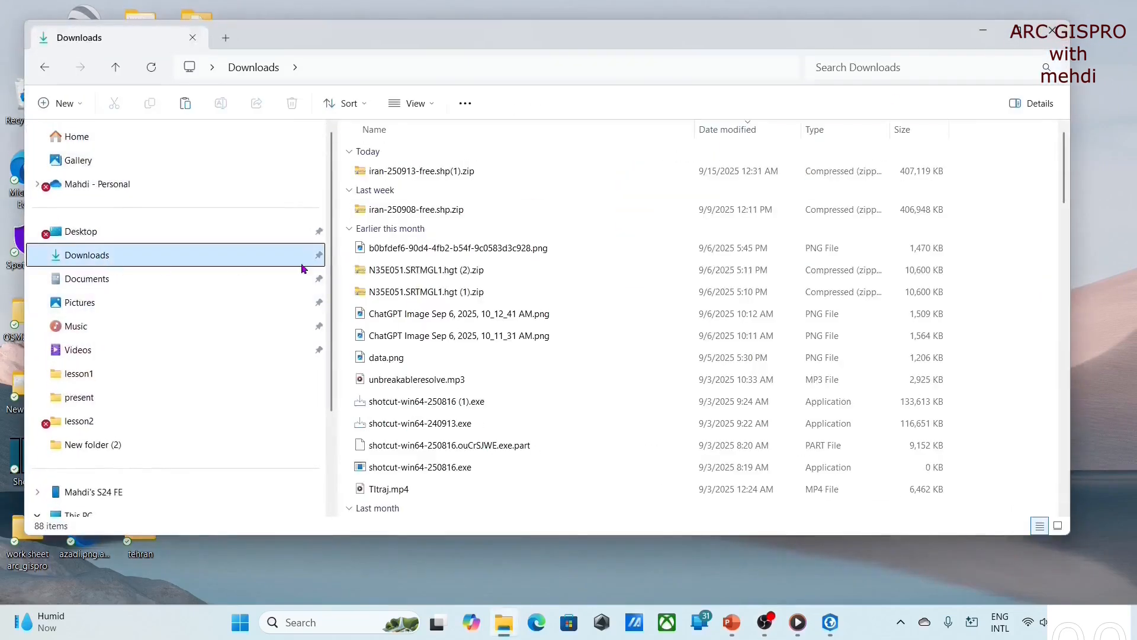
{"action": "left_click", "coordinate": [407, 172]}
{"action": "right_click", "coordinate": [407, 173]}
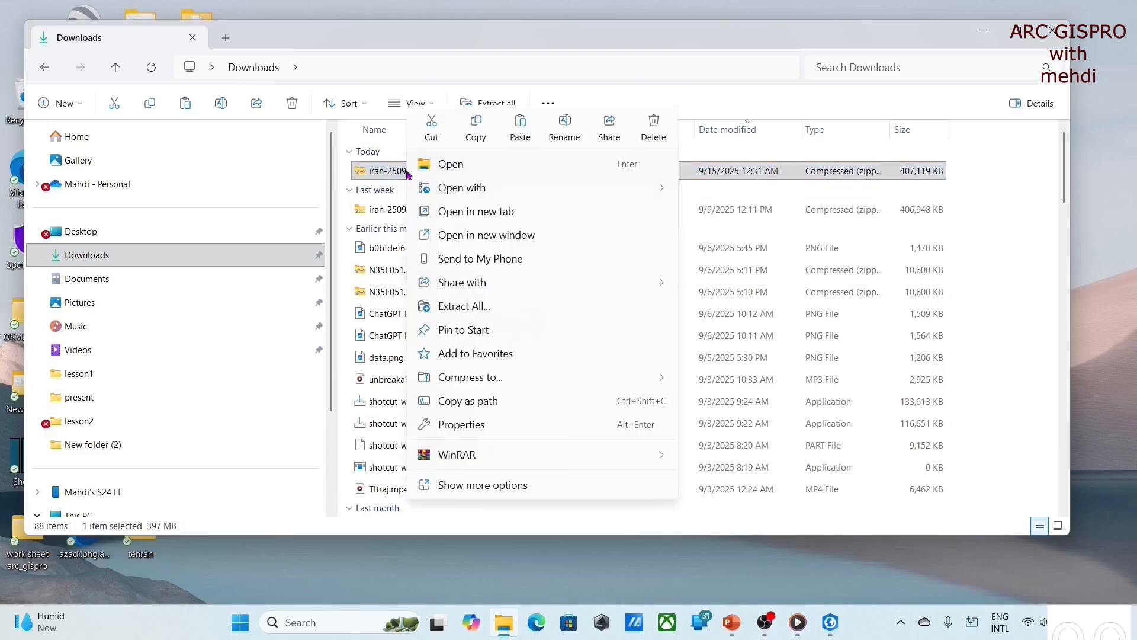
{"action": "mouse_move", "coordinate": [477, 453]}
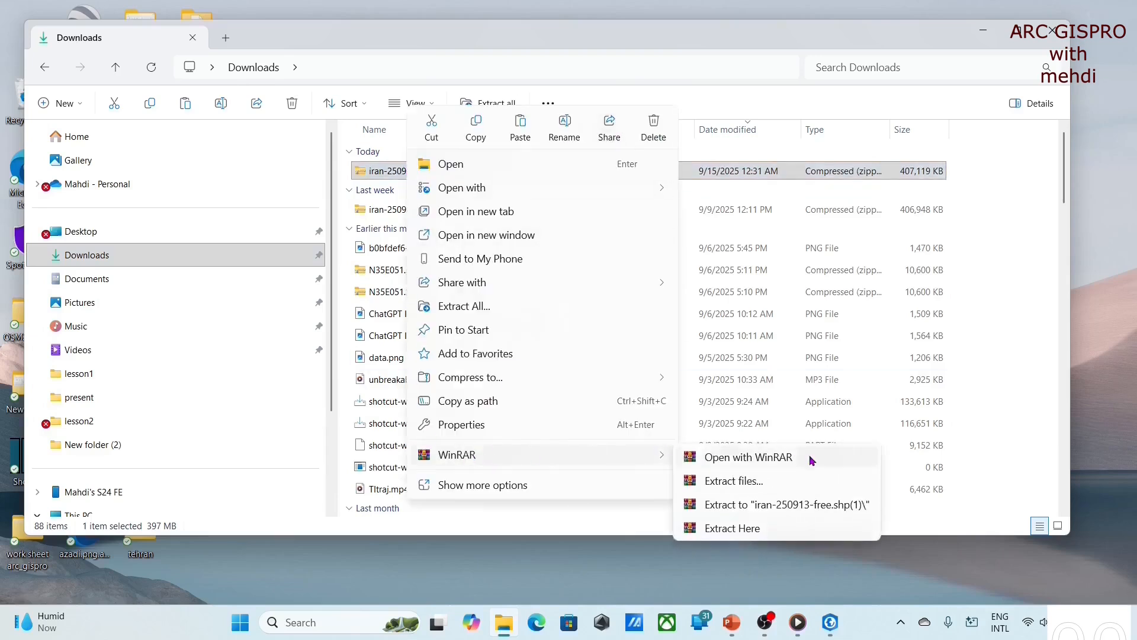
{"action": "left_click", "coordinate": [777, 506]}
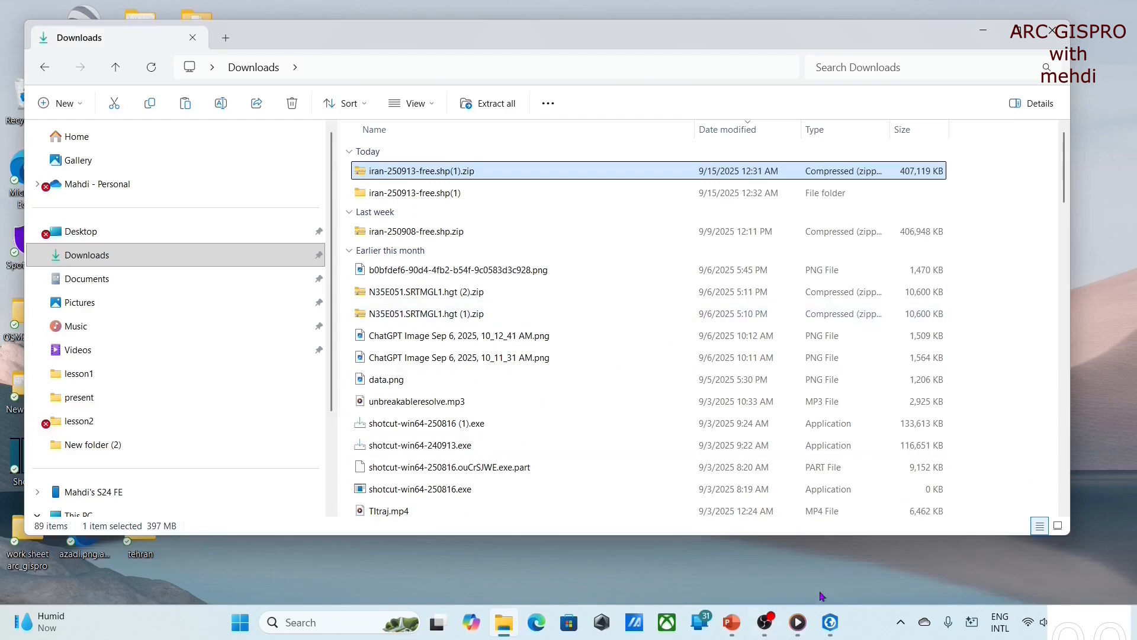
- Switch to ArcGIS Pro and add all shapefiles from the Downloads iran-250913-free.shp(1) folder to the map
{"action": "left_click", "coordinate": [830, 621]}
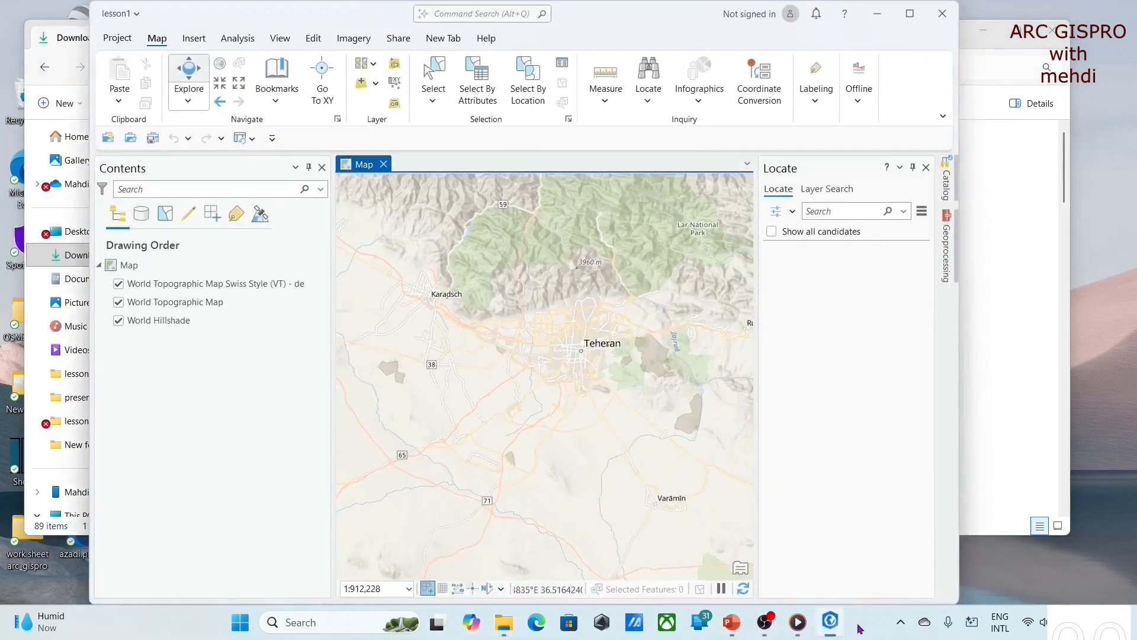
{"action": "left_click", "coordinate": [910, 13]}
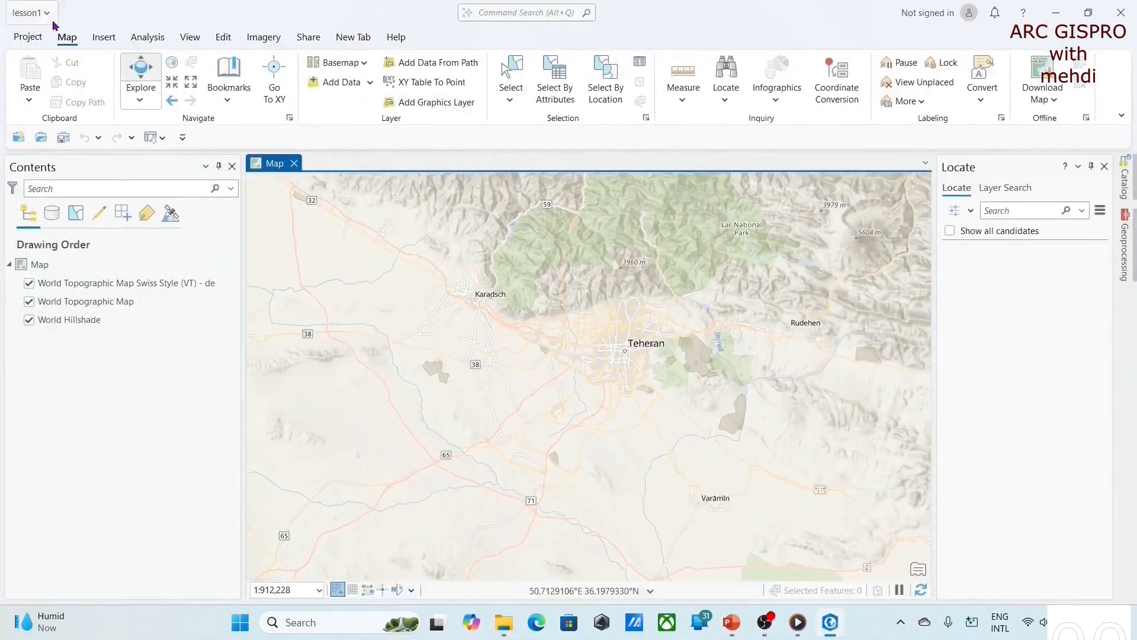
{"action": "left_click", "coordinate": [341, 86]}
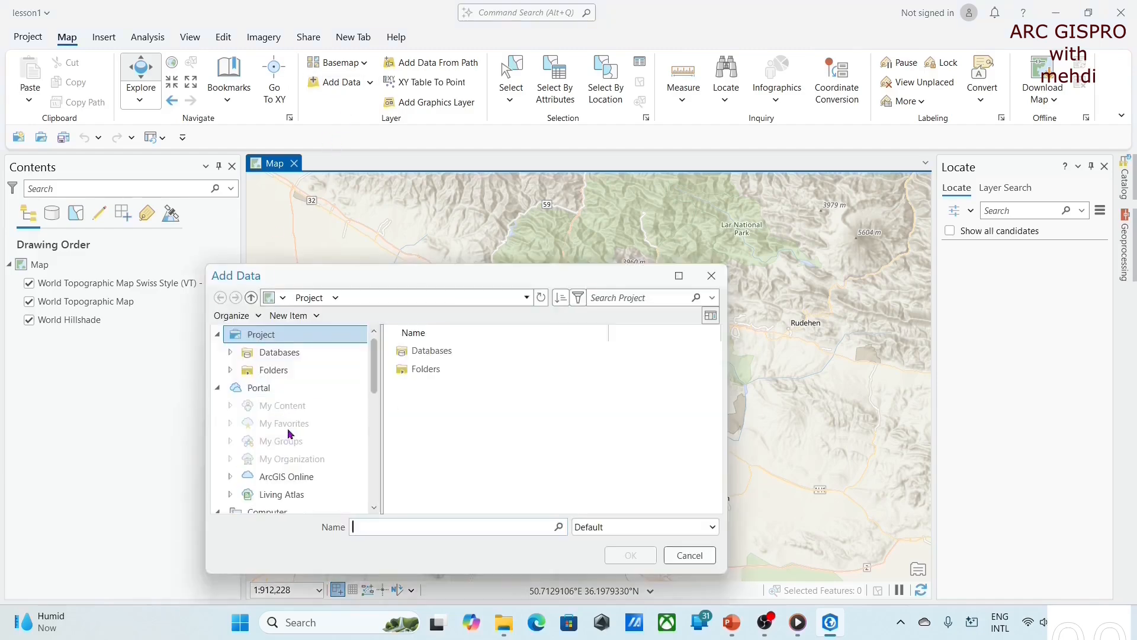
{"action": "scroll", "coordinate": [288, 434], "scroll_direction": "down", "scroll_amount": 1}
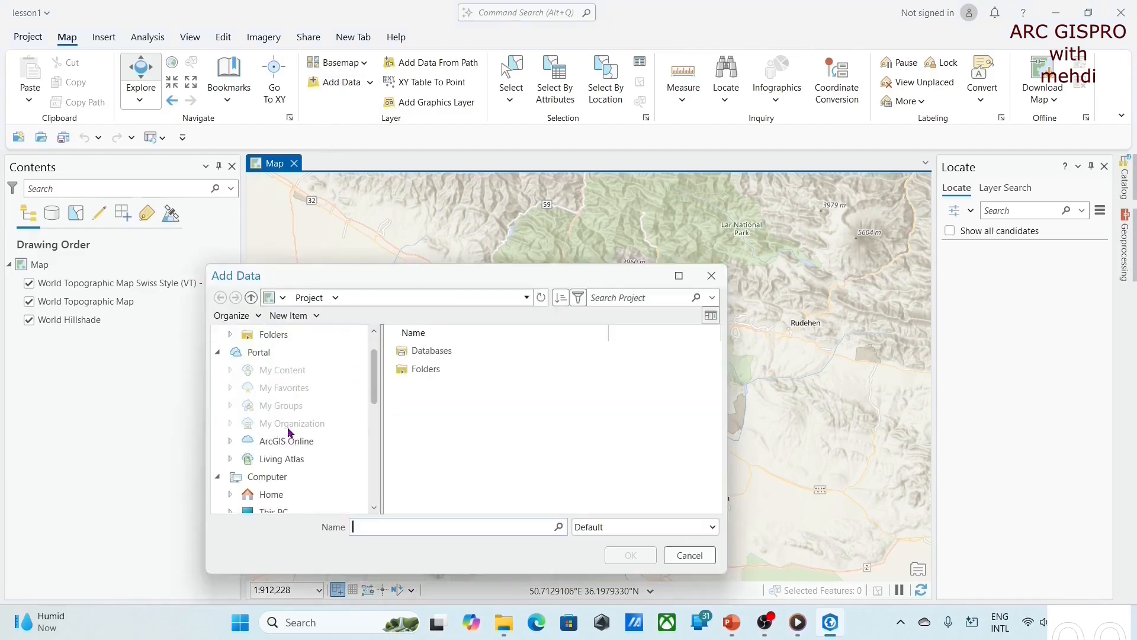
{"action": "left_click", "coordinate": [271, 505]}
{"action": "left_click", "coordinate": [463, 375]}
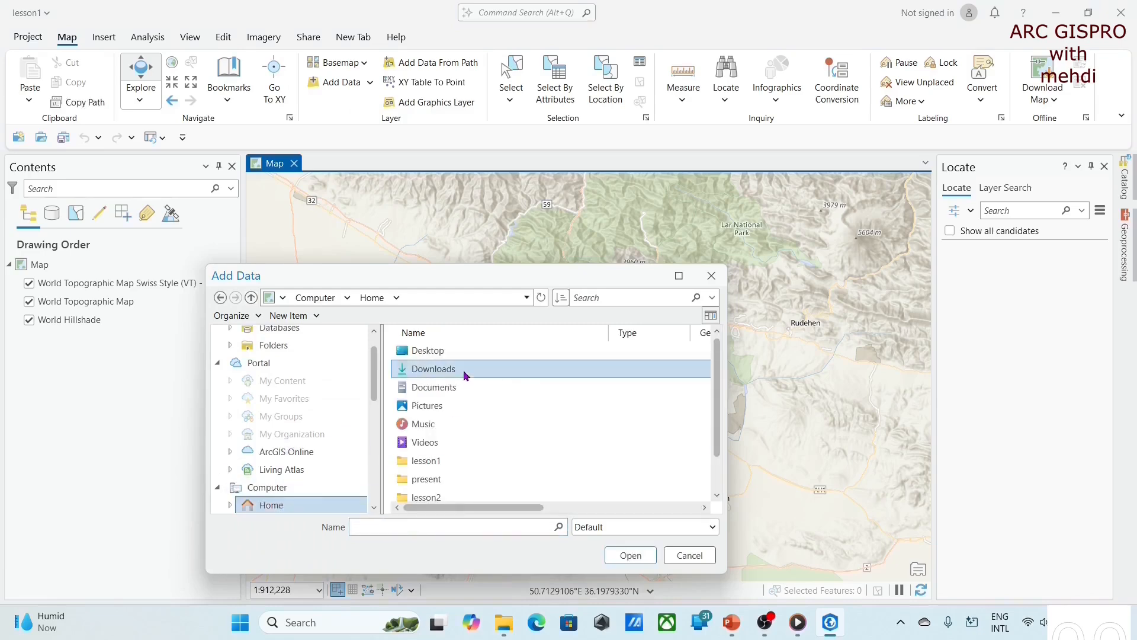
{"action": "double_click", "coordinate": [465, 373]}
{"action": "double_click", "coordinate": [468, 387]}
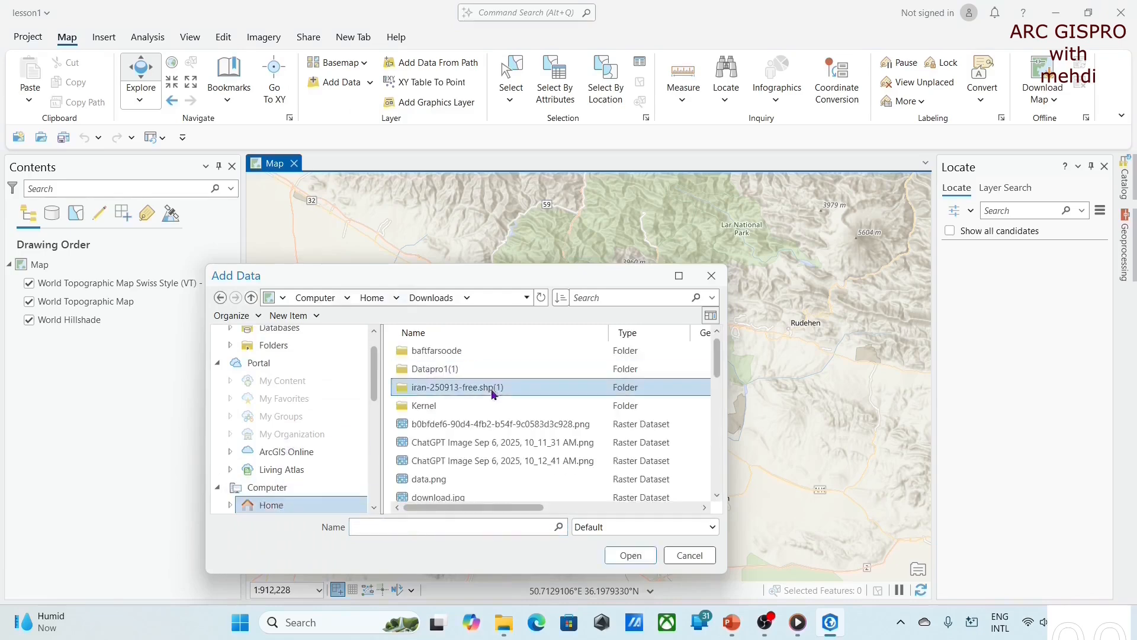
{"action": "left_click", "coordinate": [535, 353]}
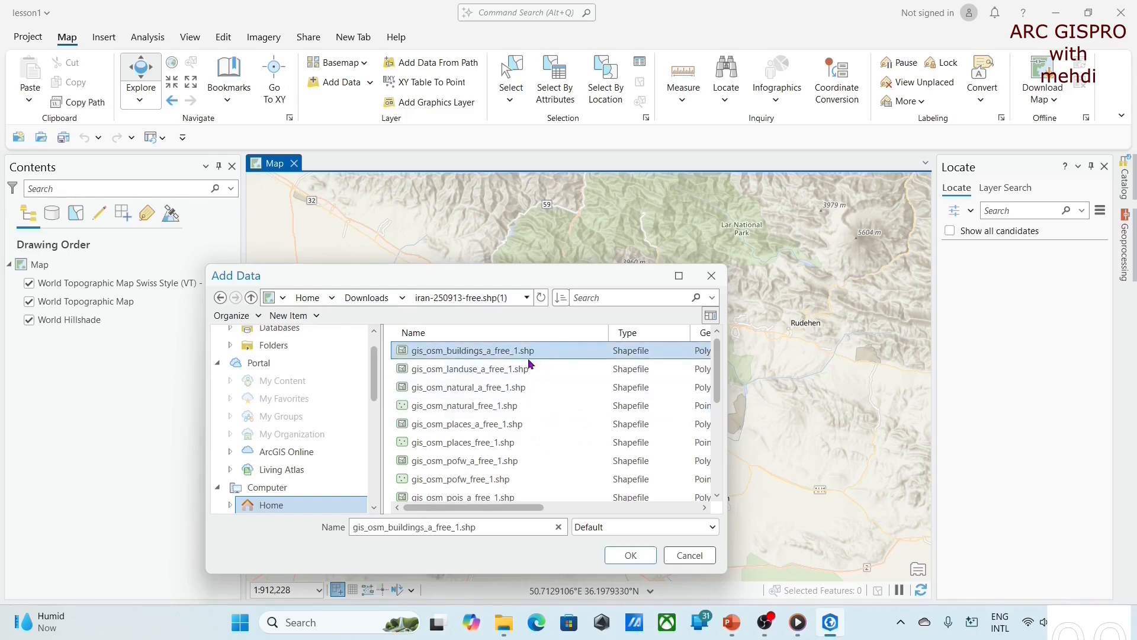
{"action": "key", "text": "ctrl+a"}
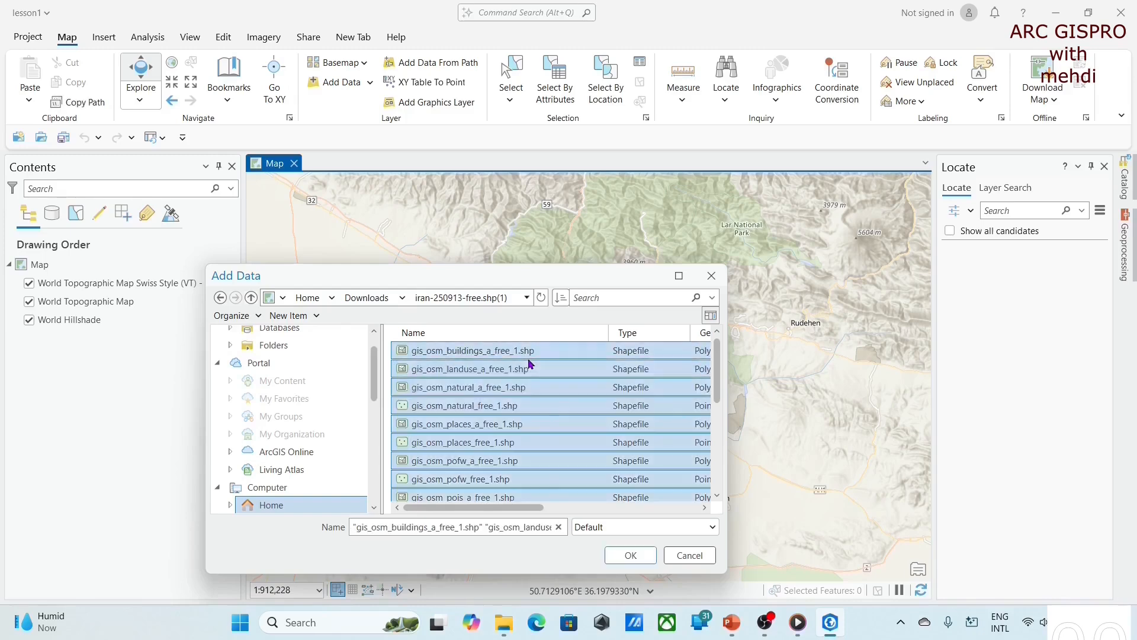
{"action": "left_click", "coordinate": [630, 556]}
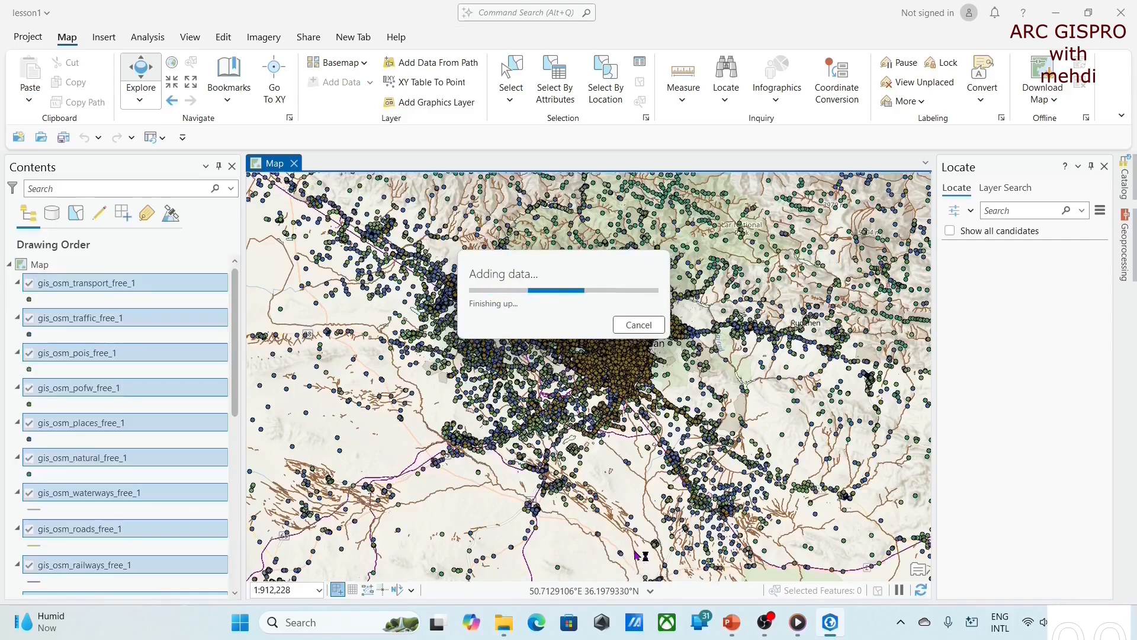
- Turn off all layers, then show only World Hillshade, World Topographic Map, the Swiss Style basemap and gis_osm_landuse_a_free_1
{"action": "scroll", "coordinate": [546, 389], "scroll_direction": "down", "scroll_amount": 10}
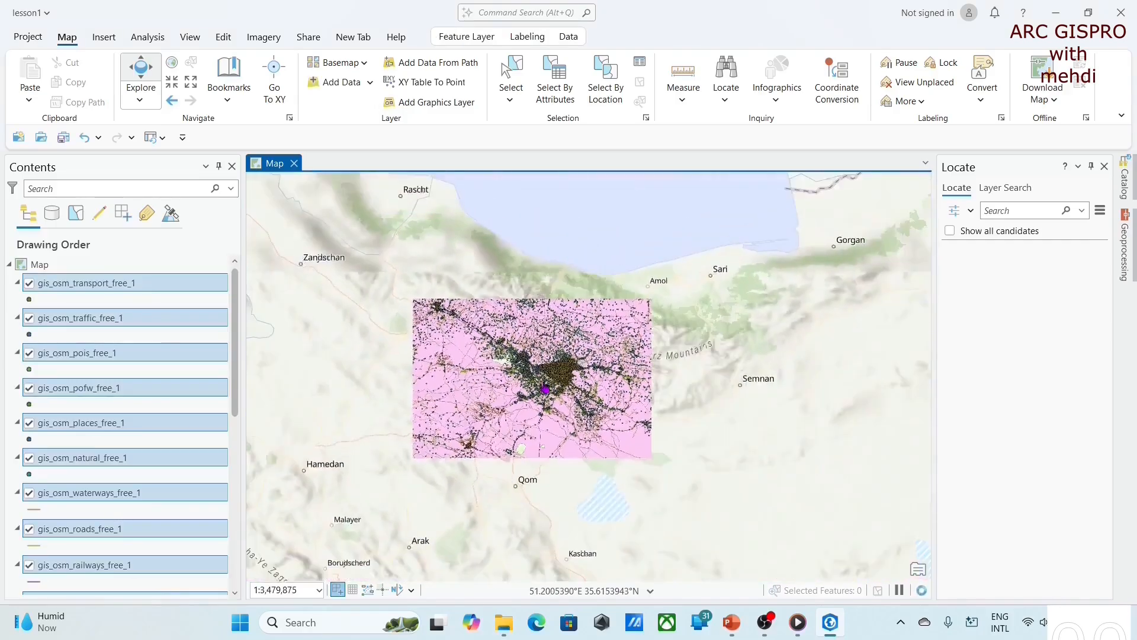
{"action": "scroll", "coordinate": [481, 383], "scroll_direction": "down", "scroll_amount": 4}
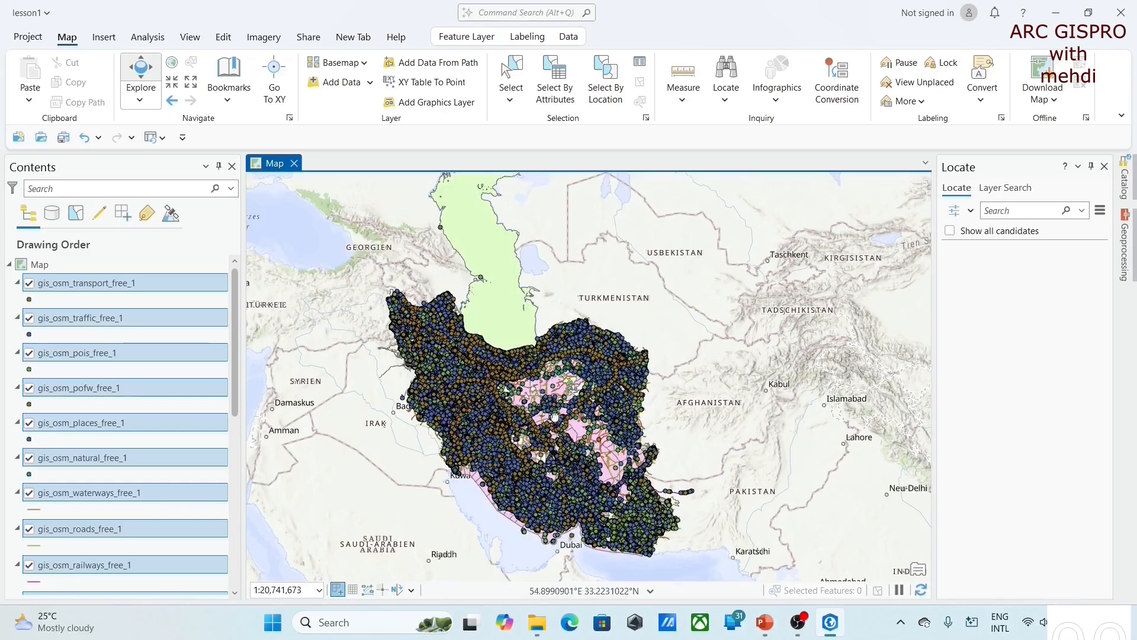
{"action": "left_click_drag", "start_coordinate": [549, 420], "coordinate": [543, 380]}
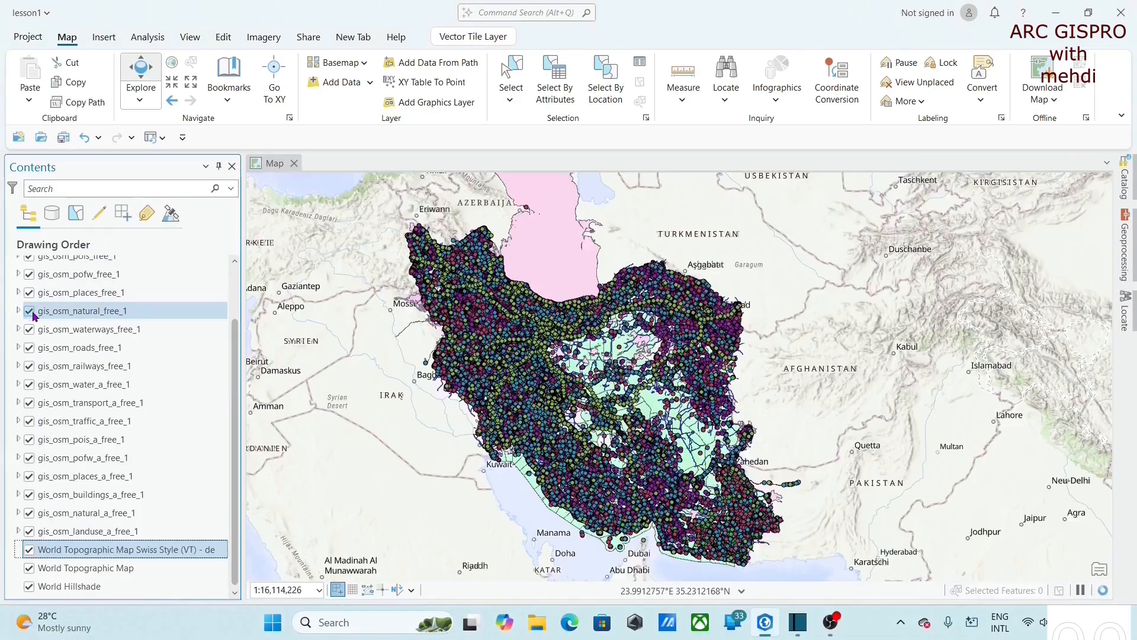
{"action": "scroll", "coordinate": [29, 288], "scroll_direction": "up", "scroll_amount": 1}
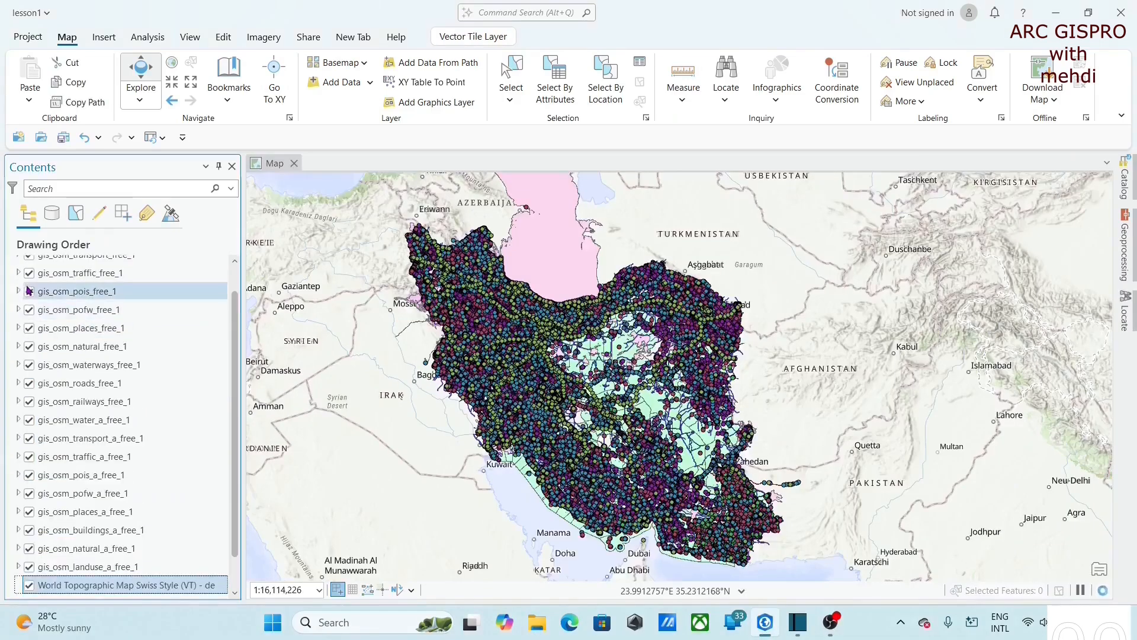
{"action": "left_click", "coordinate": [29, 290], "text": "ctrl"}
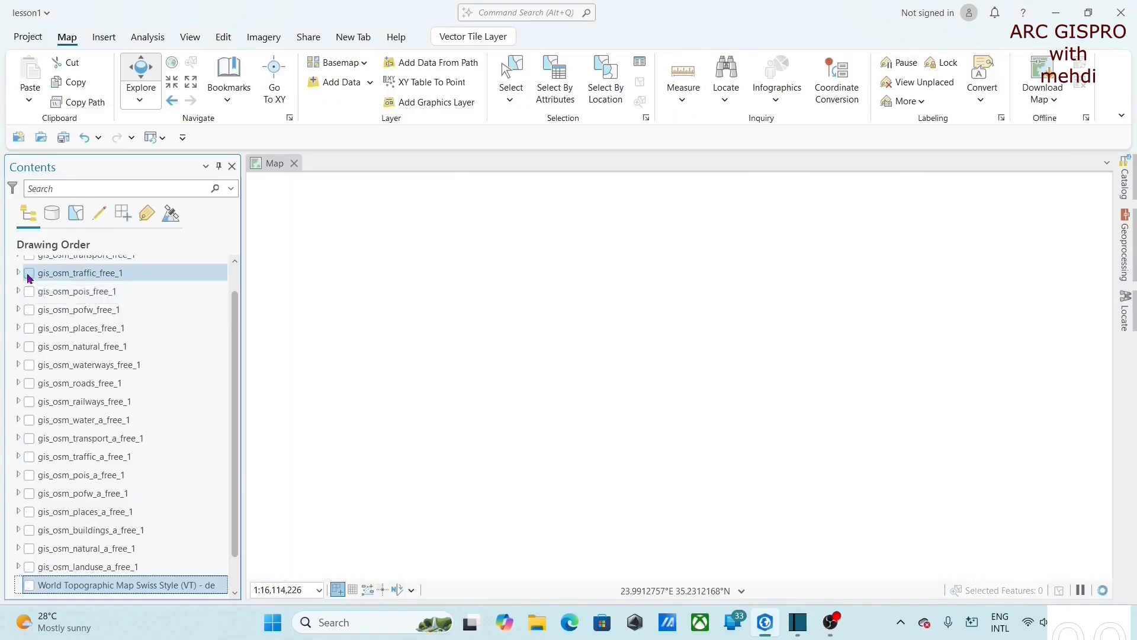
{"action": "scroll", "coordinate": [47, 411], "scroll_direction": "down", "scroll_amount": 1}
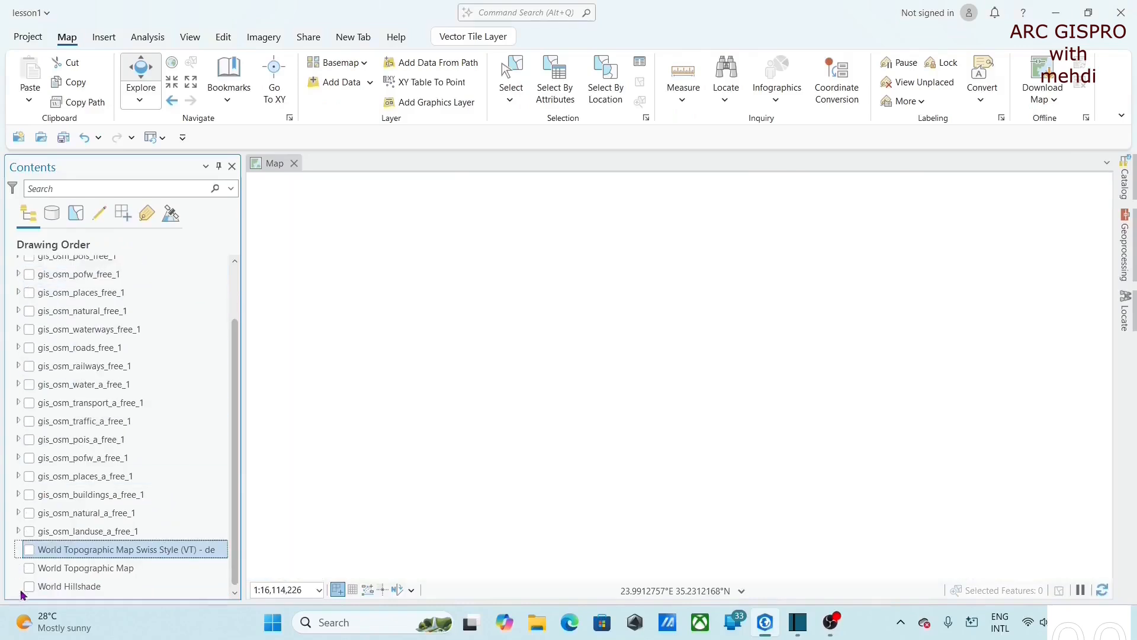
{"action": "left_click", "coordinate": [29, 585]}
{"action": "left_click", "coordinate": [29, 567]}
{"action": "left_click", "coordinate": [29, 549]}
{"action": "left_click", "coordinate": [29, 530]}
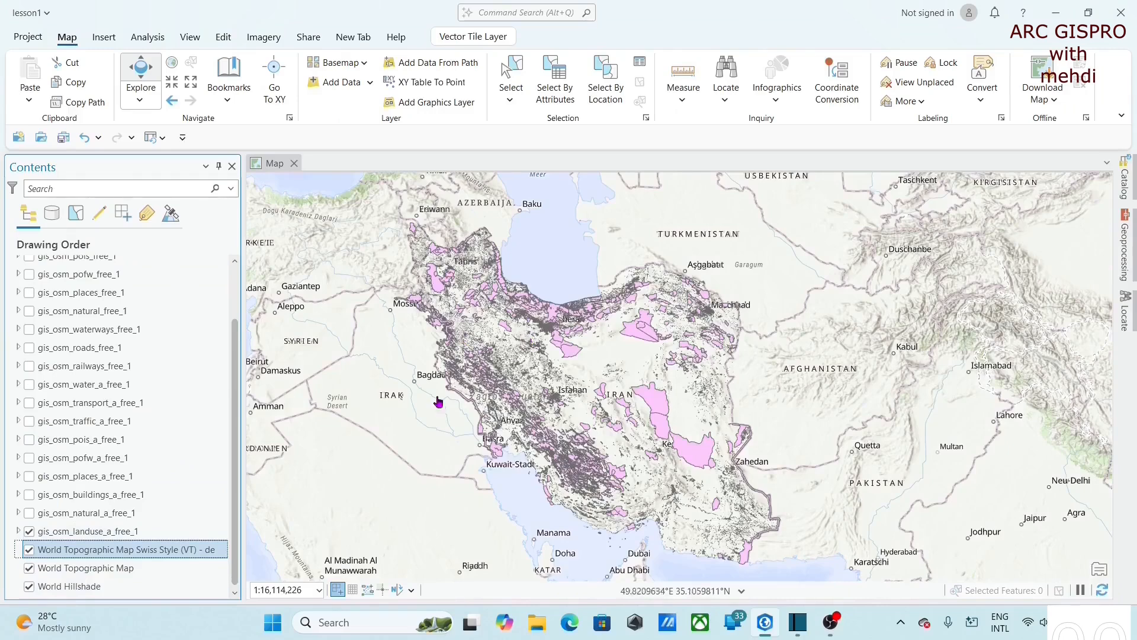
- Open the attribute table of gis_osm_landuse_a_free_1 and scroll through its records
{"action": "right_click", "coordinate": [93, 533]}
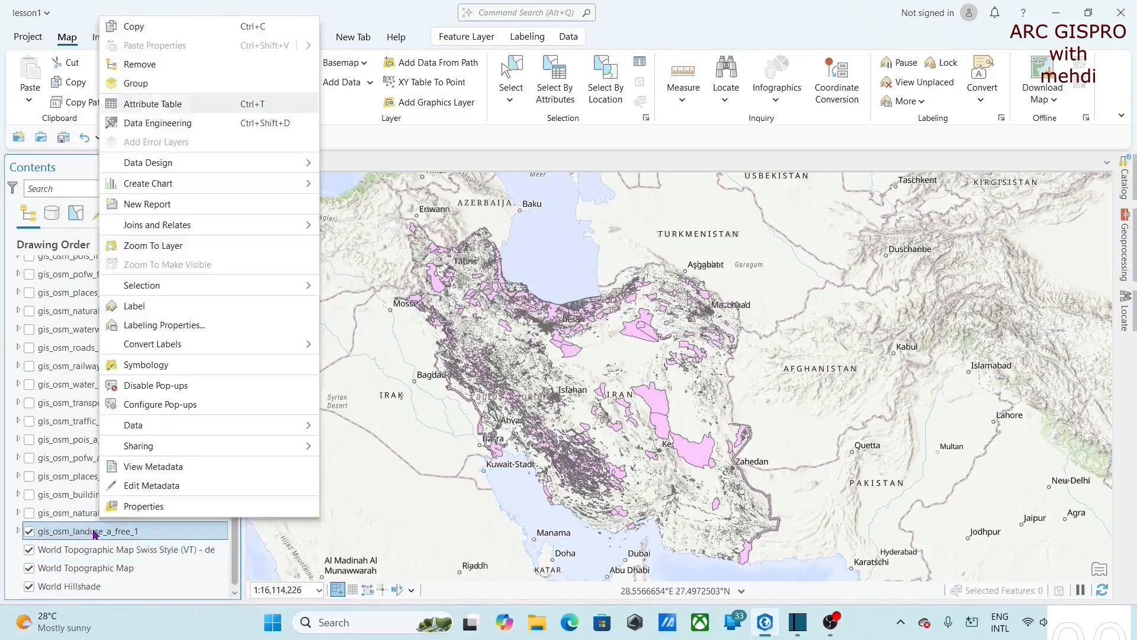
{"action": "left_click", "coordinate": [185, 110]}
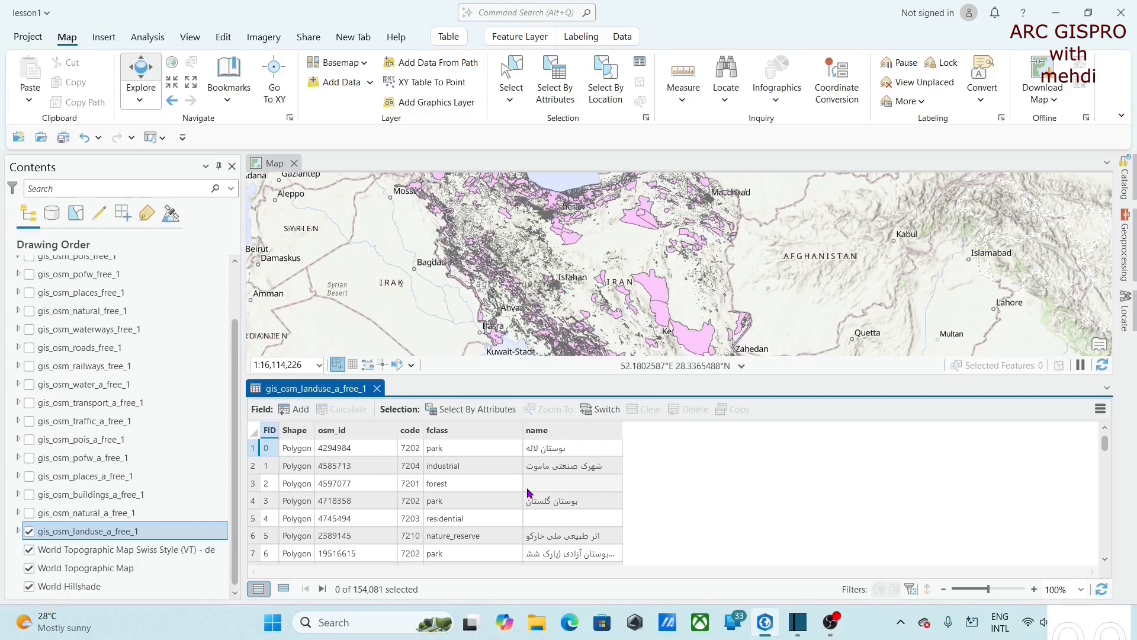
{"action": "scroll", "coordinate": [474, 516], "scroll_direction": "down", "scroll_amount": 20}
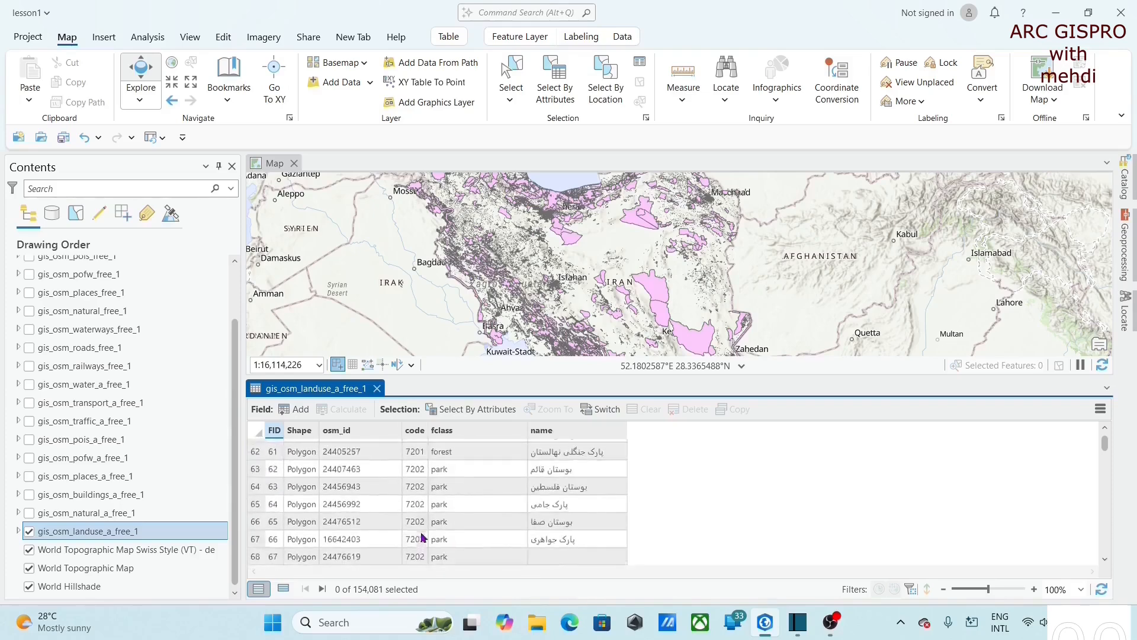
{"action": "scroll", "coordinate": [422, 538], "scroll_direction": "down", "scroll_amount": 10}
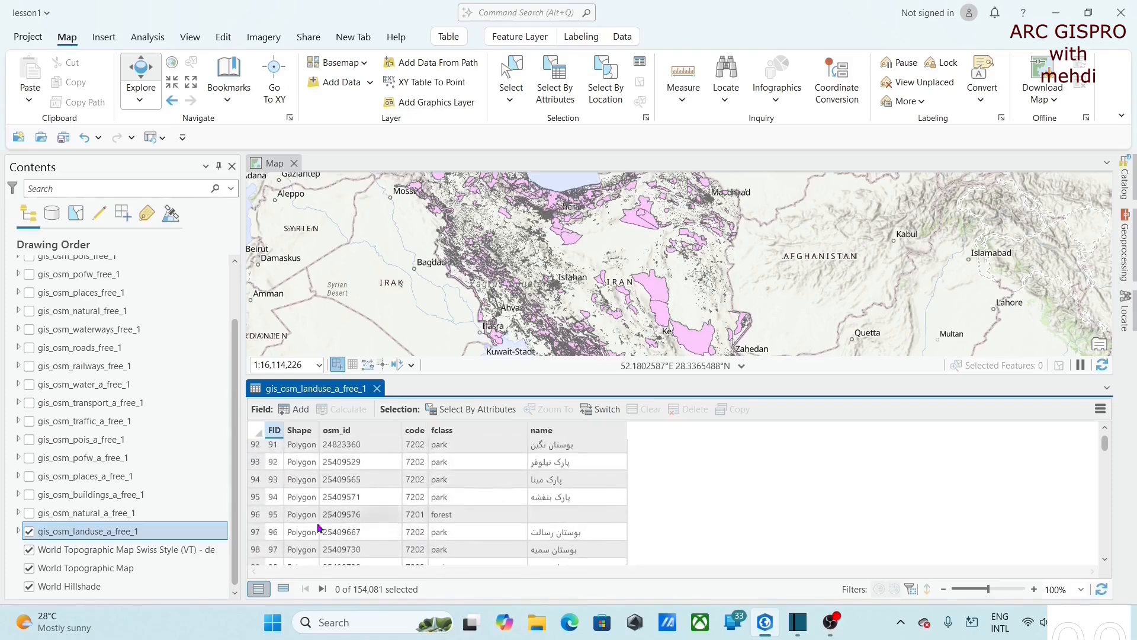
- Select the park record with FID 93 in the table and zoom the map to that feature
{"action": "left_click", "coordinate": [255, 480]}
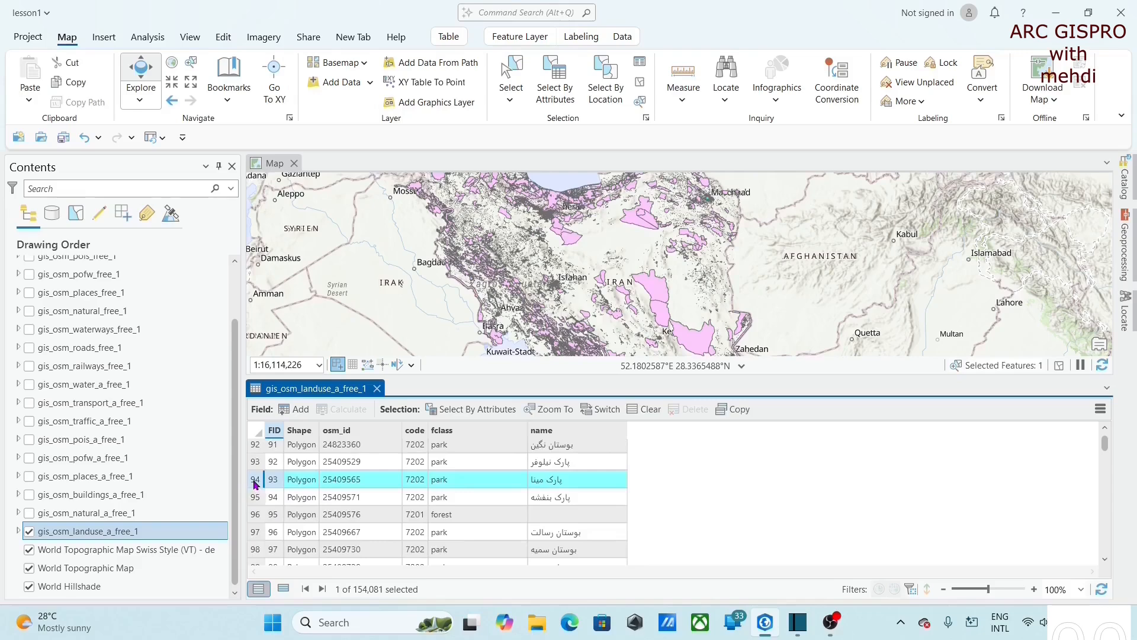
{"action": "scroll", "coordinate": [708, 205], "scroll_direction": "up", "scroll_amount": 3}
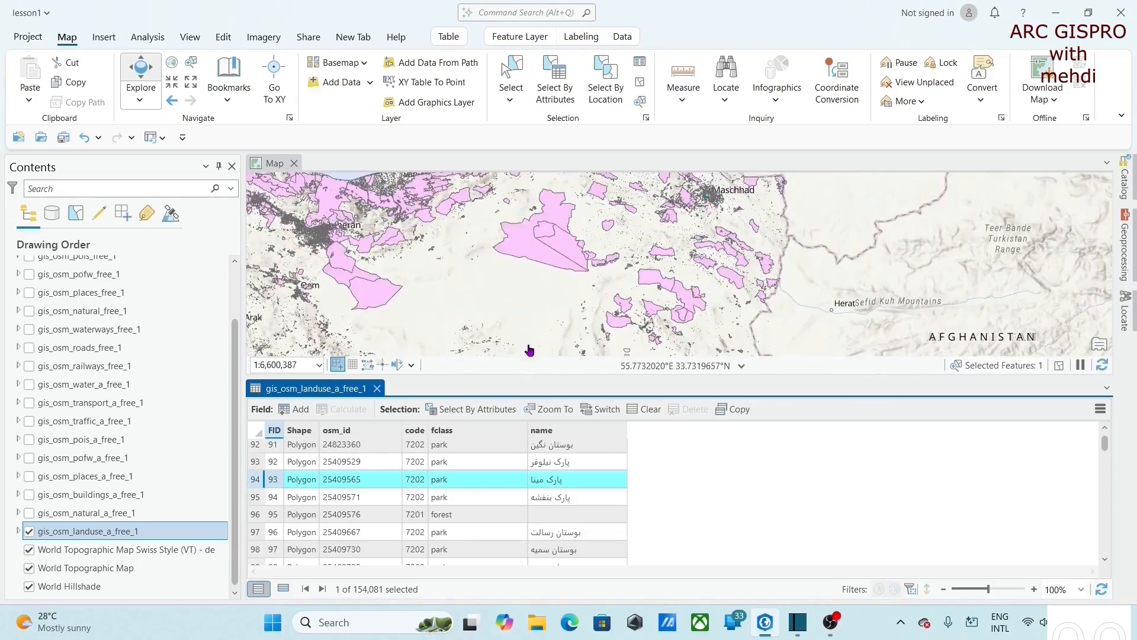
{"action": "right_click", "coordinate": [256, 481]}
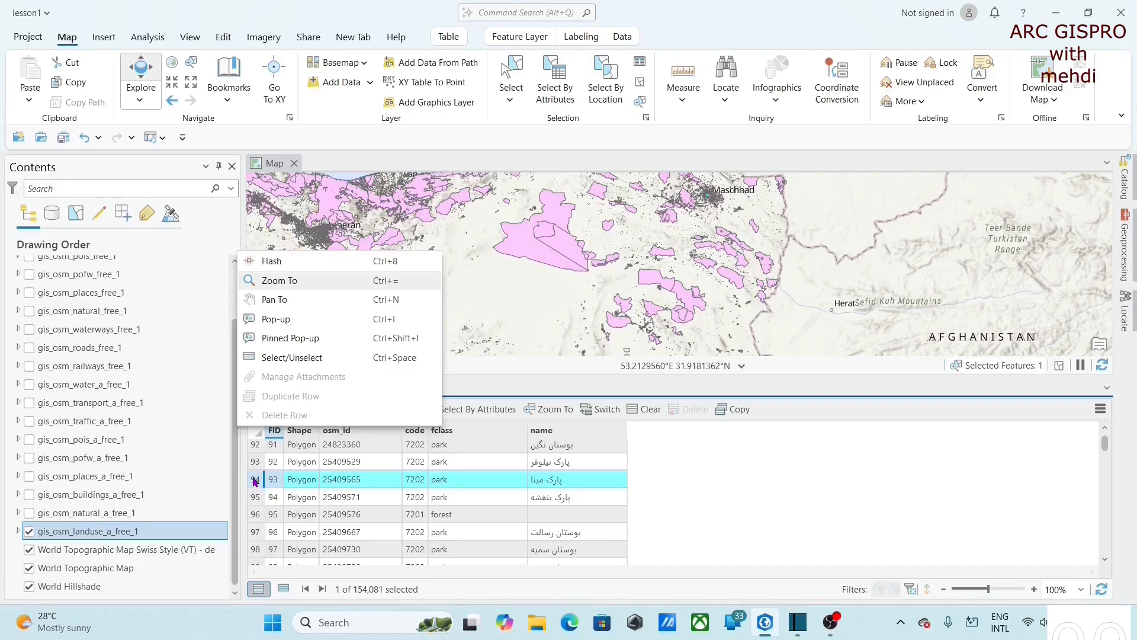
{"action": "left_click", "coordinate": [307, 283]}
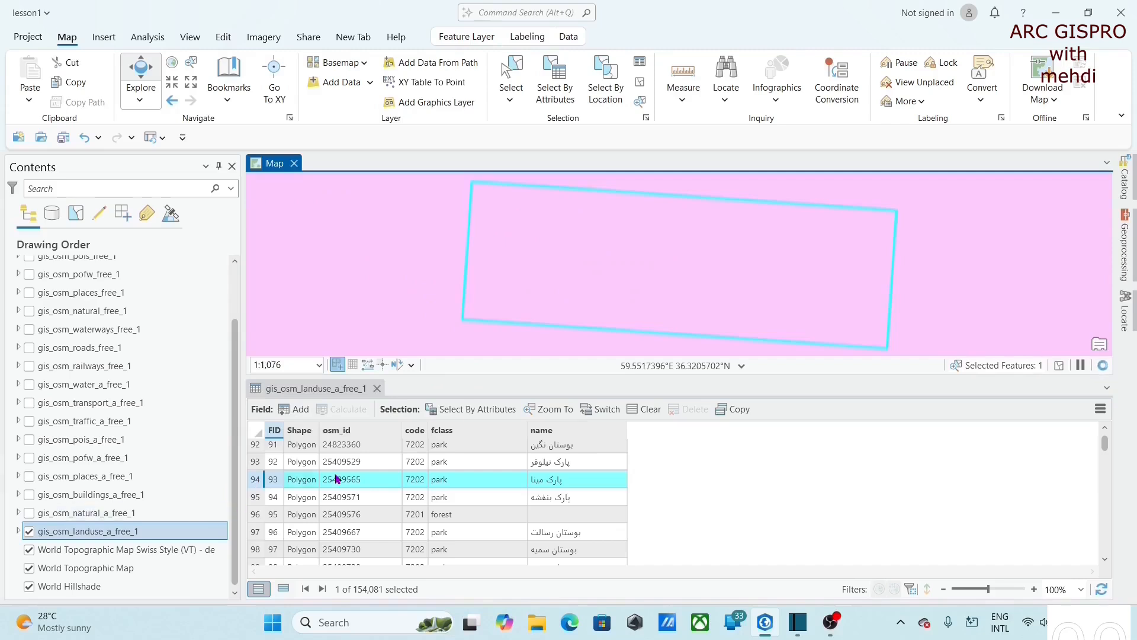
{"action": "scroll", "coordinate": [624, 277], "scroll_direction": "down", "scroll_amount": 1}
{"action": "scroll", "coordinate": [625, 277], "scroll_direction": "down", "scroll_amount": 3}
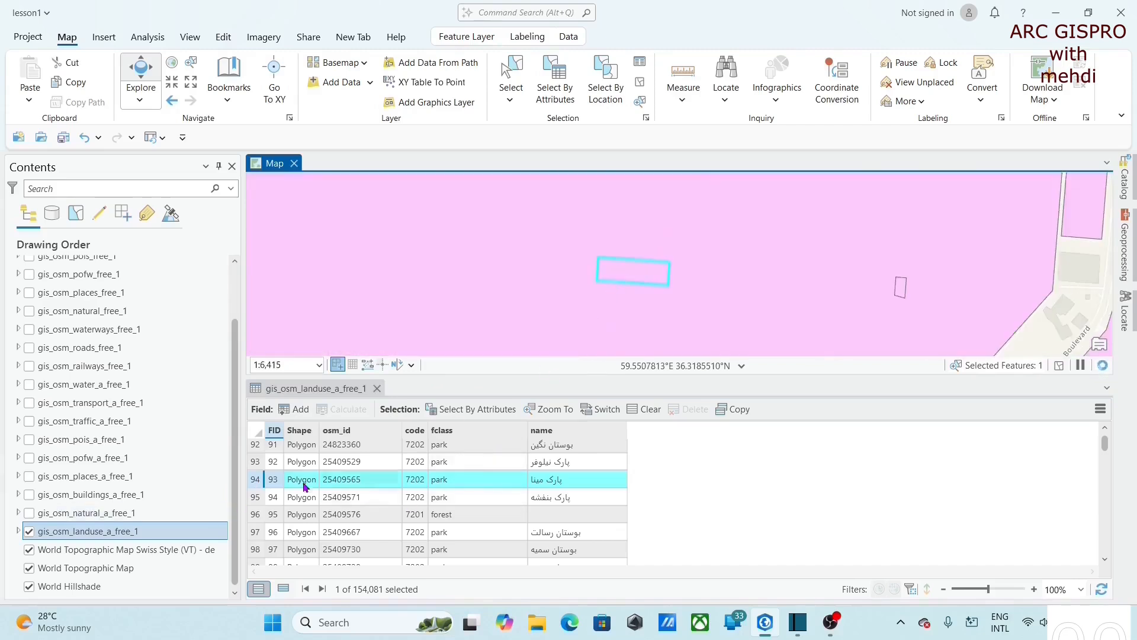
{"action": "left_click", "coordinate": [262, 486]}
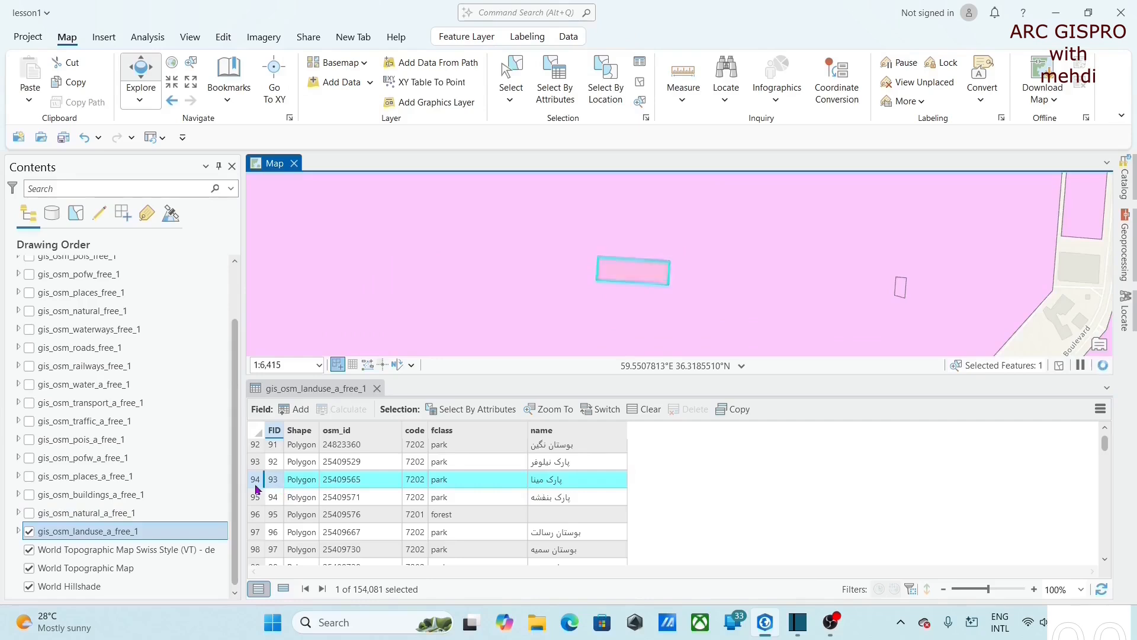